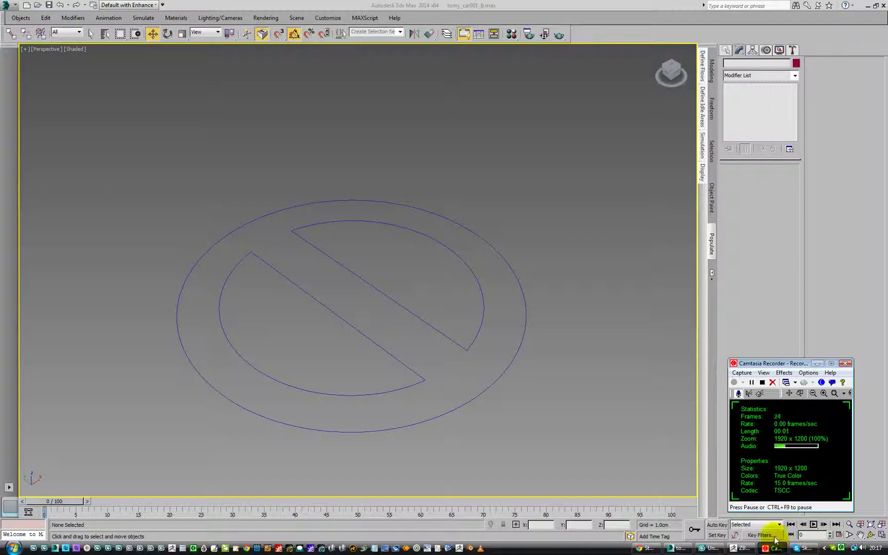
# Step: Select Donut001 and keep its Editable Spline on Adaptive interpolation so the ring and bar curves stay smooth
pyautogui.click(818, 364)
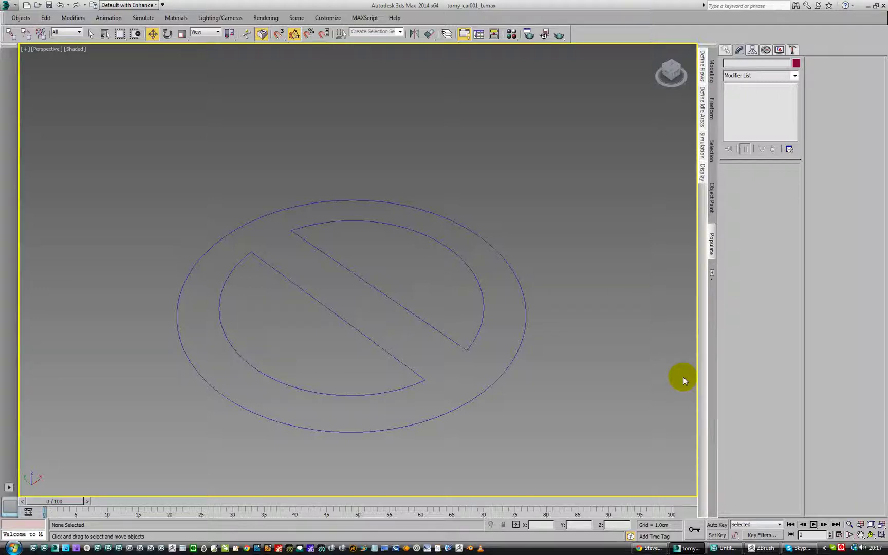
pyautogui.click(471, 270)
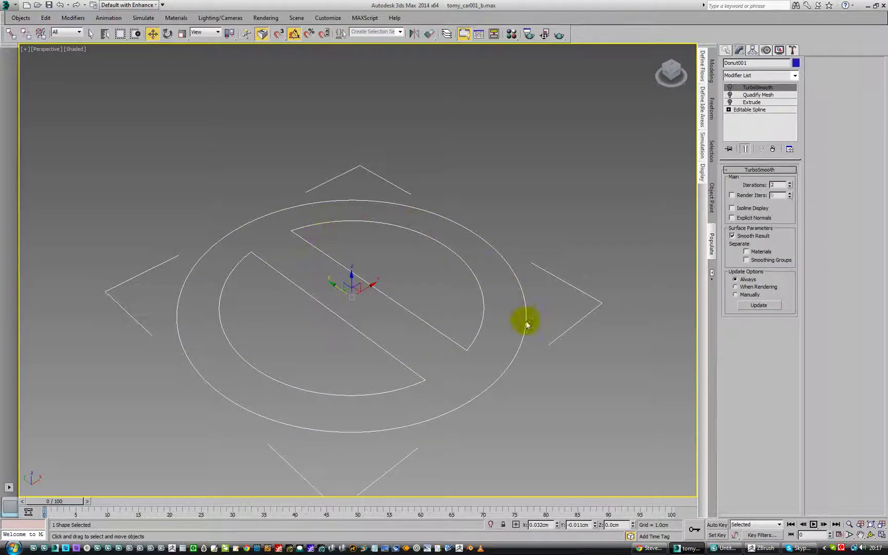
pyautogui.click(746, 110)
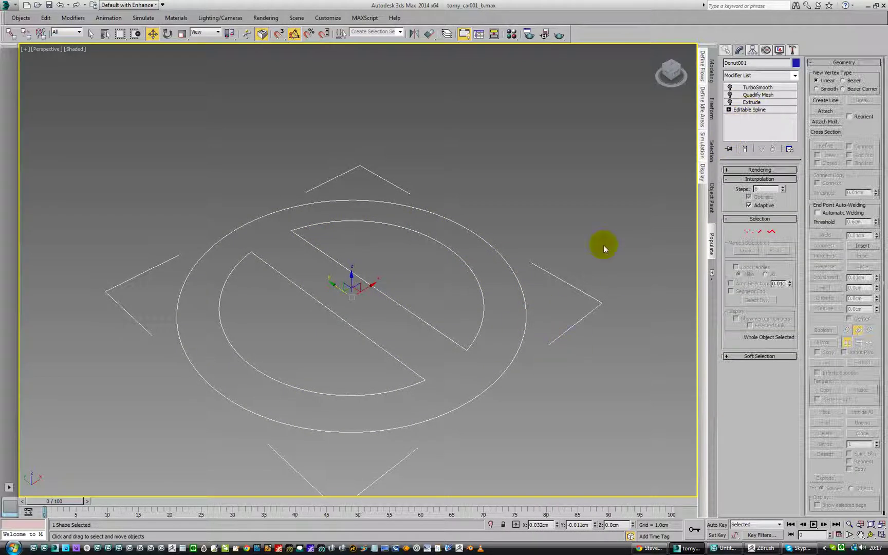
pyautogui.click(771, 232)
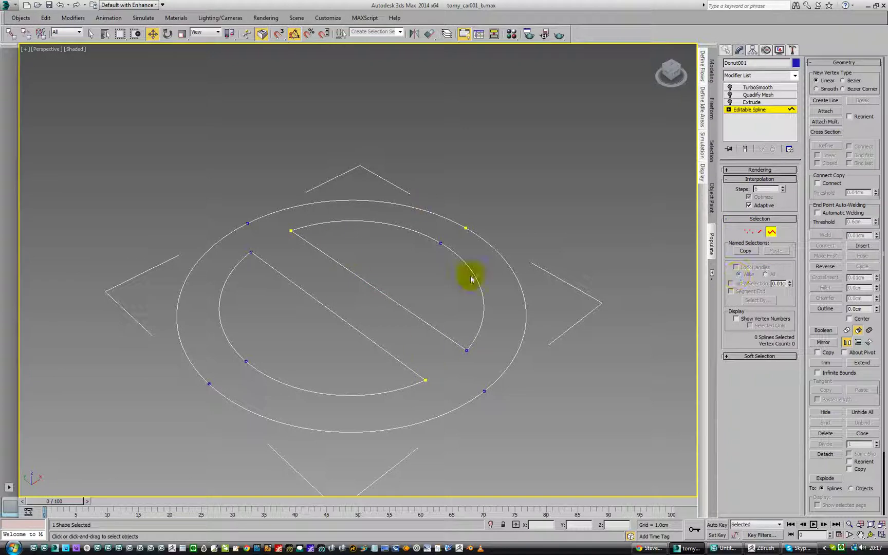
pyautogui.click(772, 232)
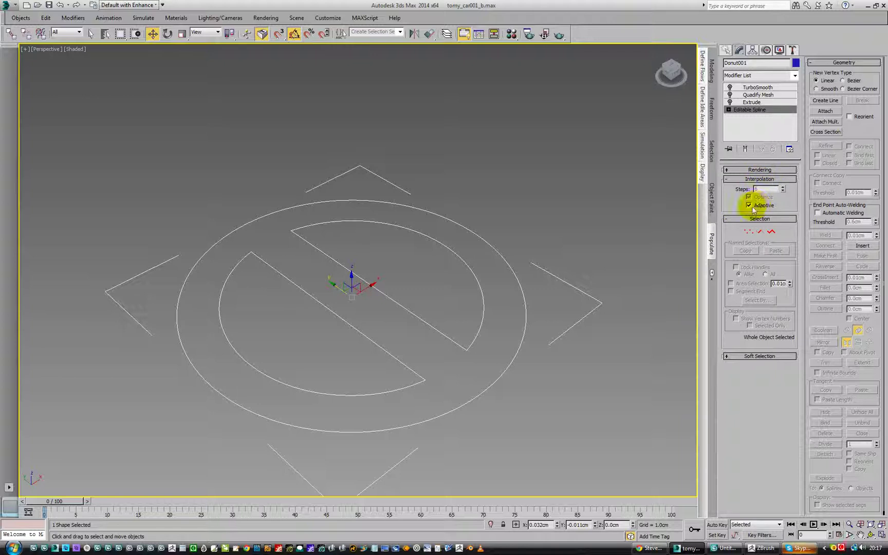
pyautogui.click(750, 205)
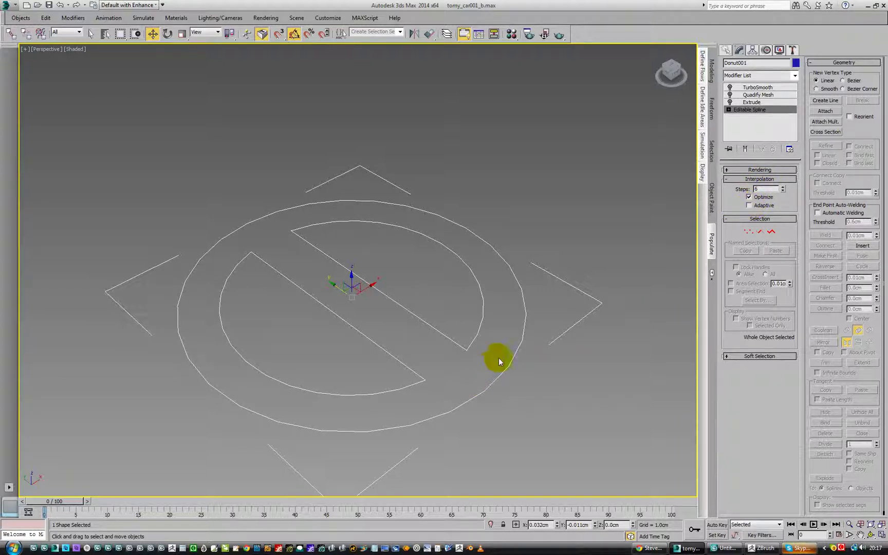
pyautogui.click(748, 232)
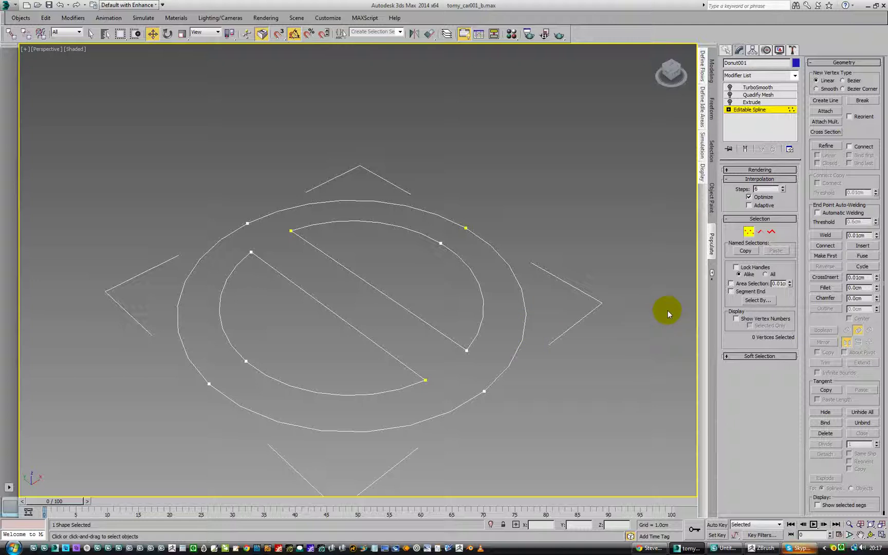
pyautogui.click(749, 205)
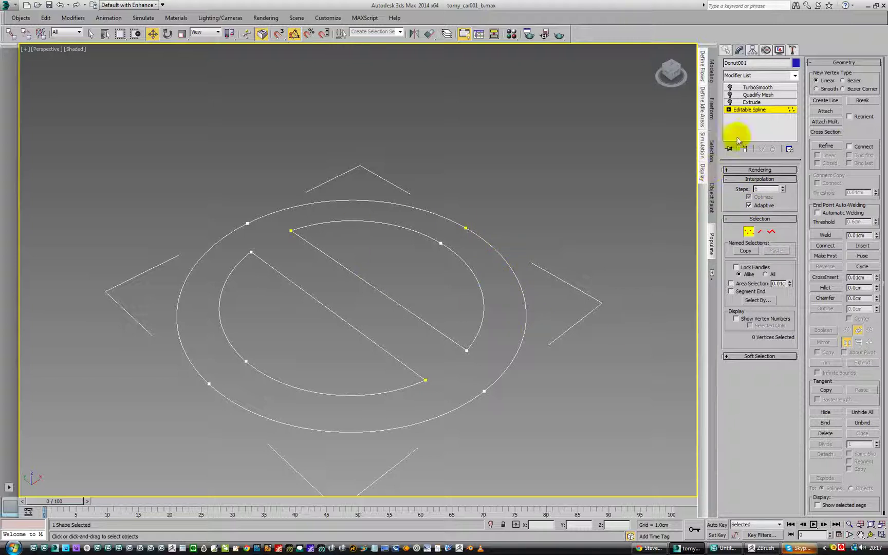
# Step: Show the 1.35cm Extrude result with edged faces and enable Quadify Mesh at 4.0% quad size
pyautogui.click(739, 109)
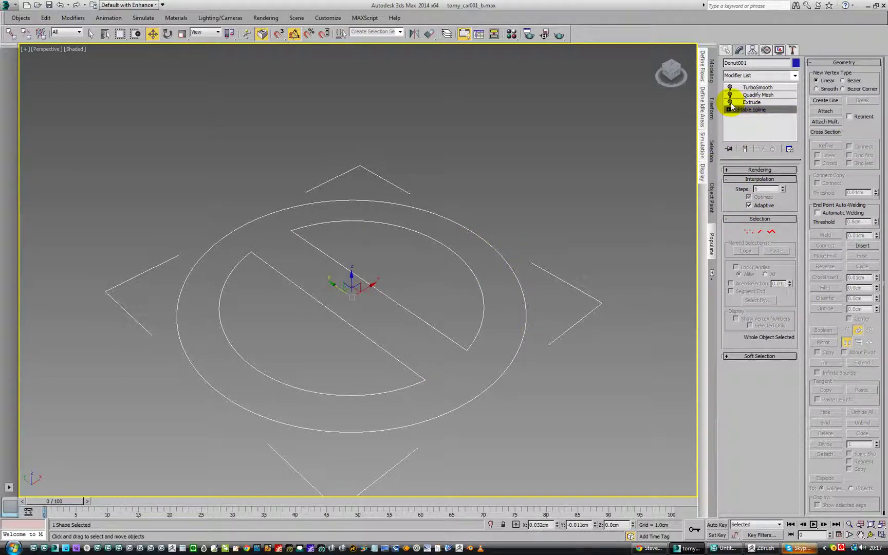
pyautogui.click(752, 102)
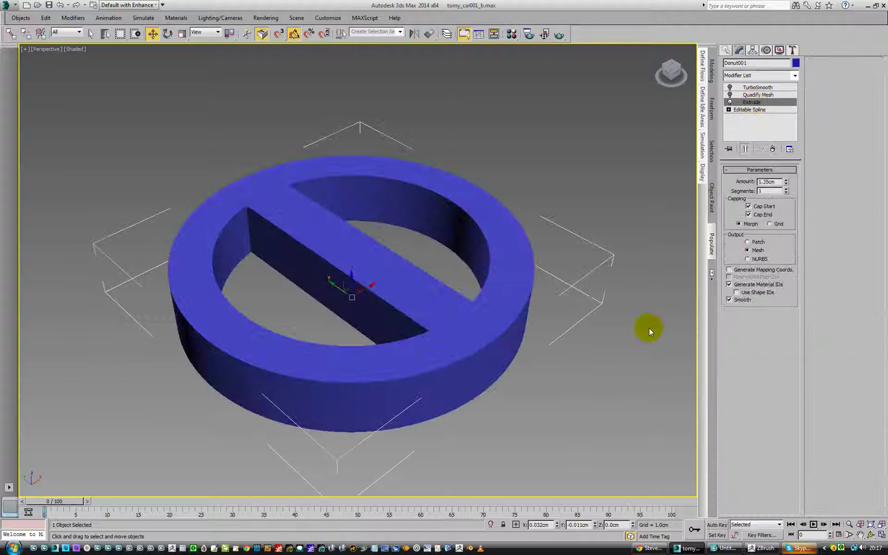
pyautogui.press('F4')
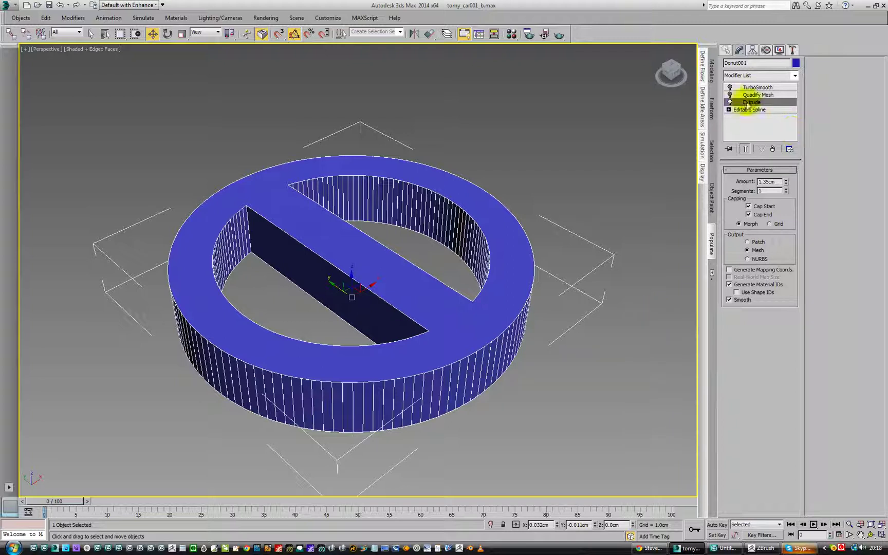
pyautogui.click(745, 94)
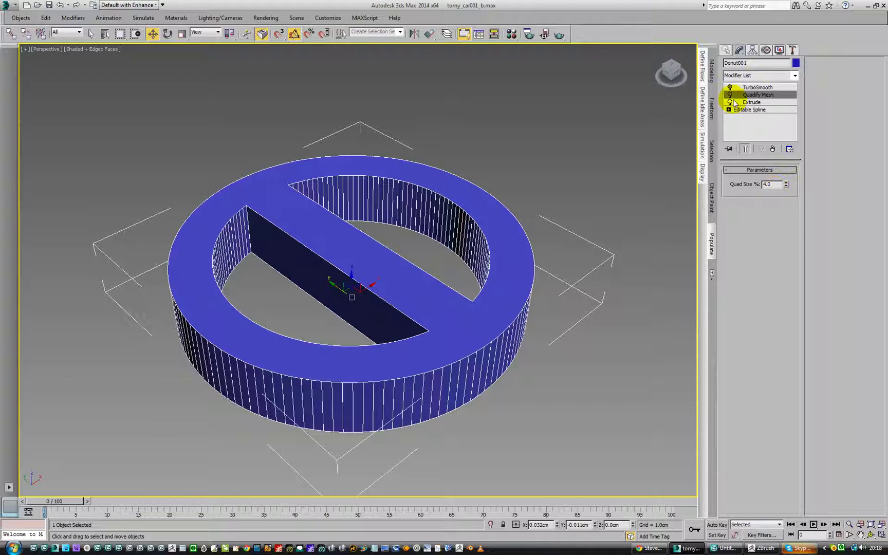
pyautogui.click(731, 95)
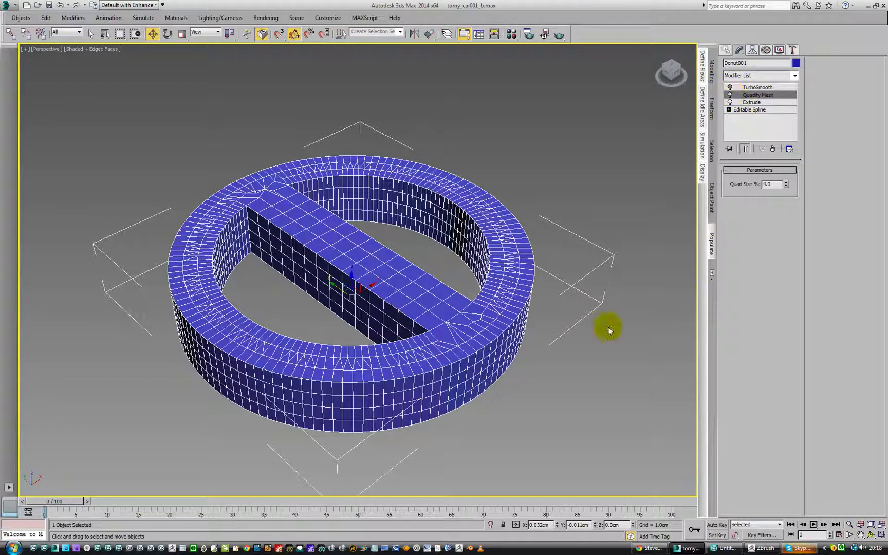
# Step: With Show End Result on, turn off Optimize and Adaptive and drop the spline to 3 interpolation steps
pyautogui.click(758, 111)
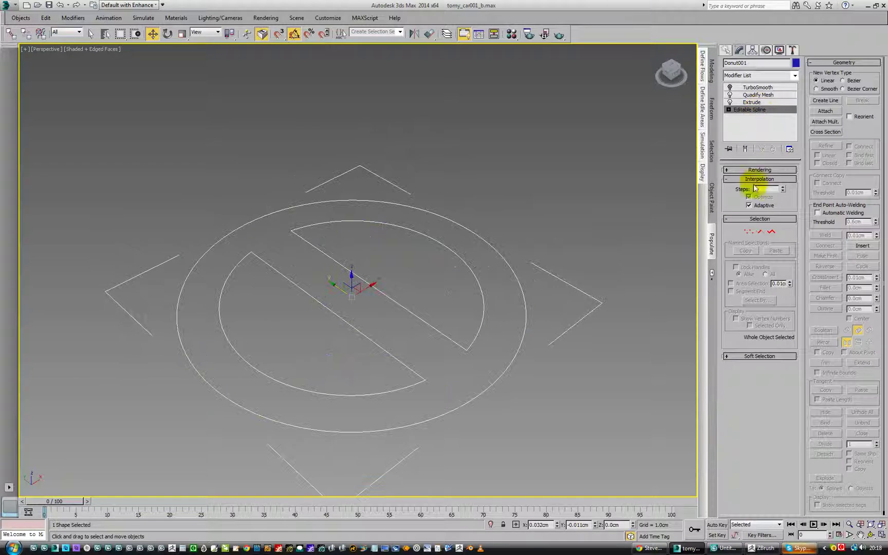
pyautogui.click(745, 149)
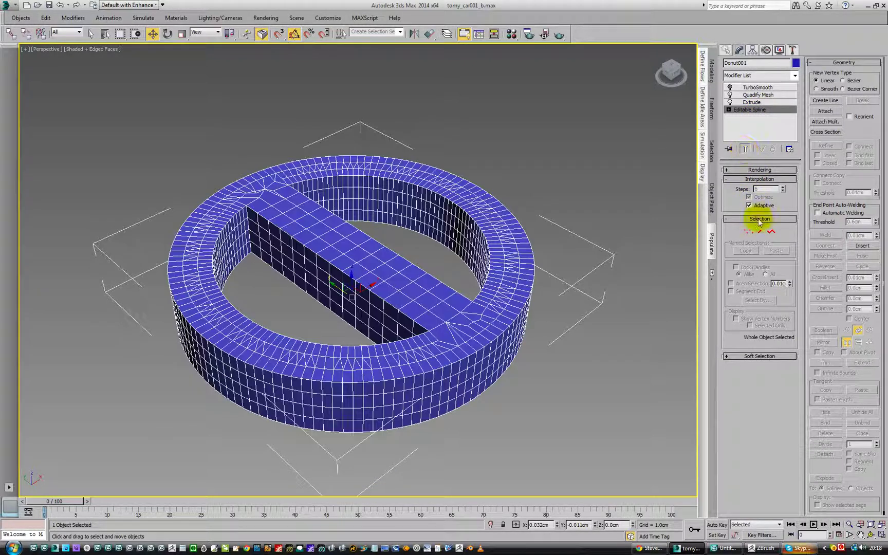
pyautogui.click(750, 205)
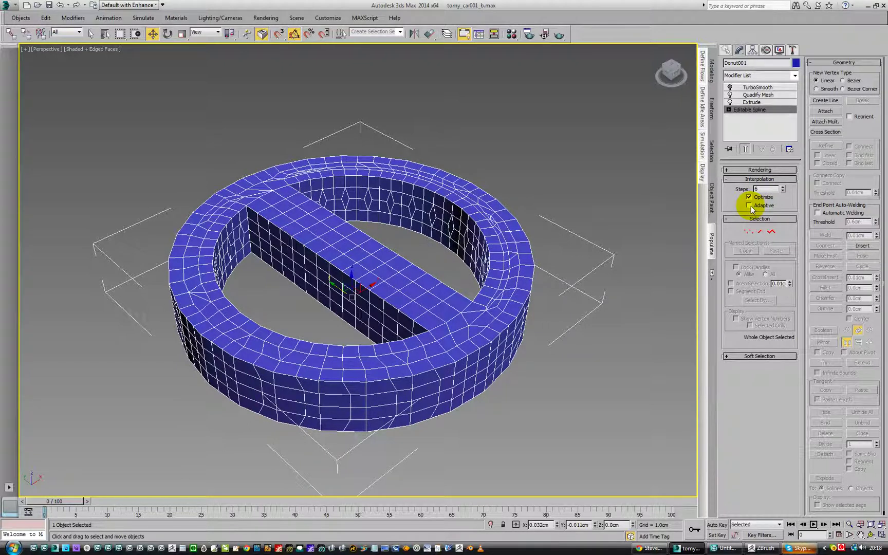
pyautogui.click(750, 206)
pyautogui.click(749, 198)
pyautogui.click(783, 191)
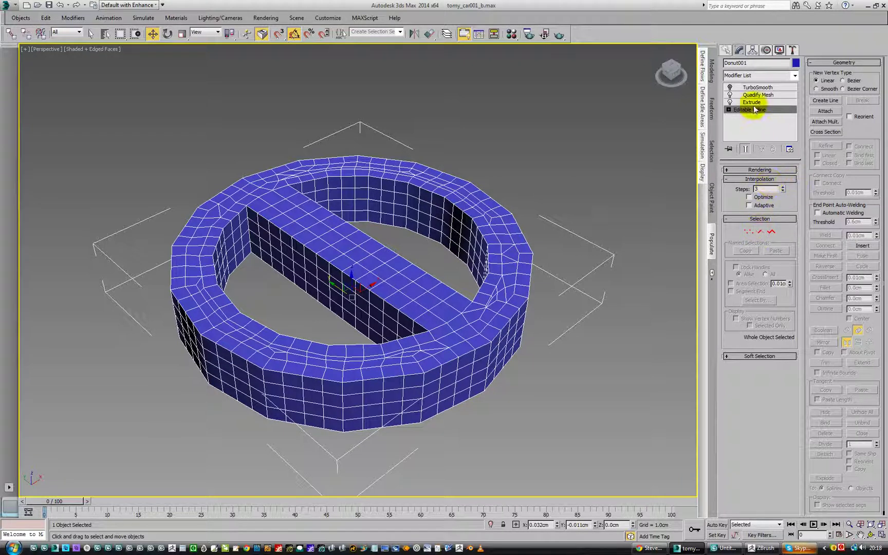
# Step: Enable TurboSmooth and switch the spline back to Adaptive interpolation for a rounder ring
pyautogui.click(756, 88)
pyautogui.click(730, 88)
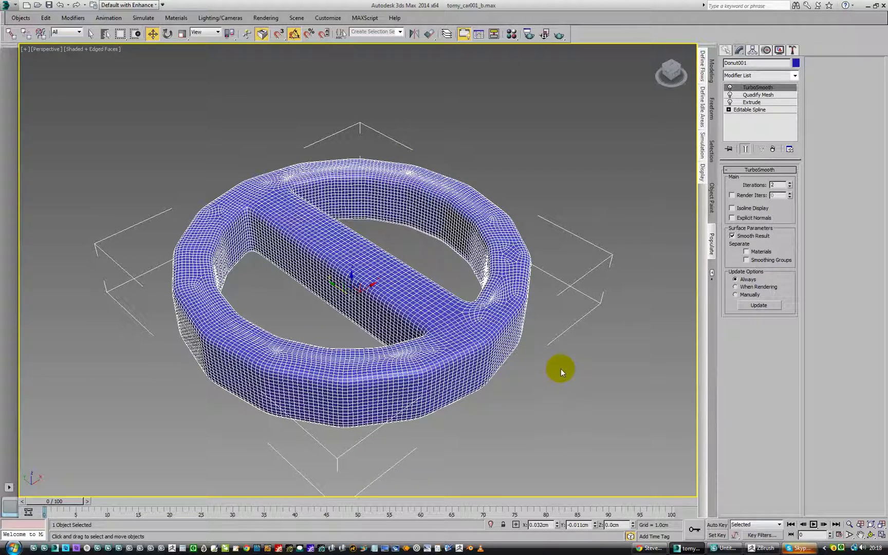
pyautogui.press('F4')
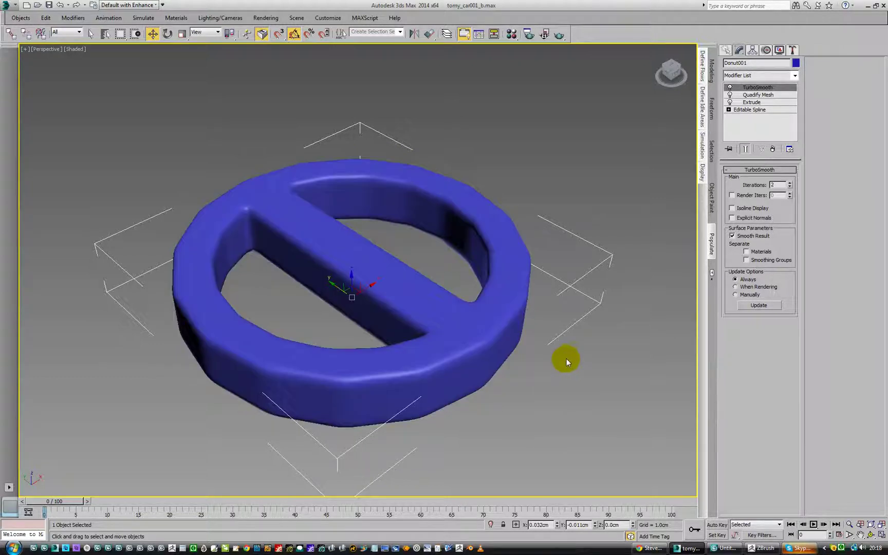
pyautogui.click(755, 110)
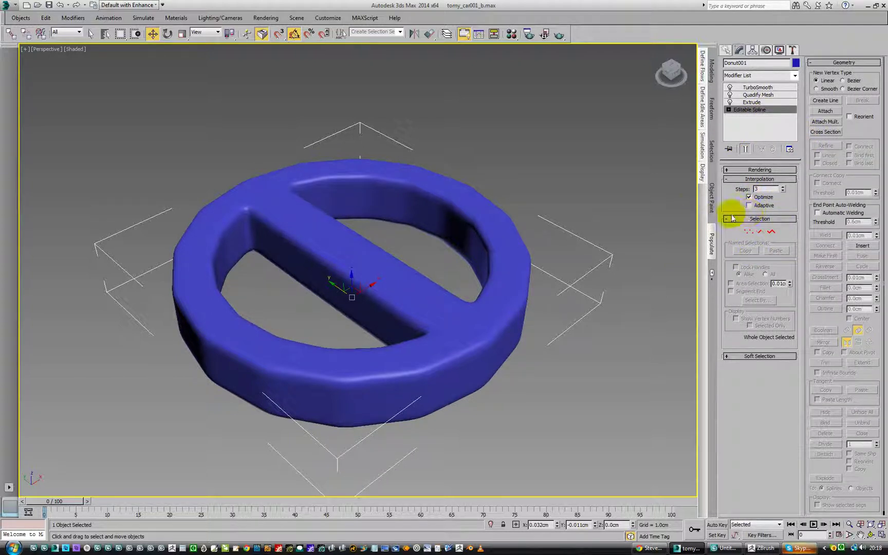
pyautogui.click(752, 206)
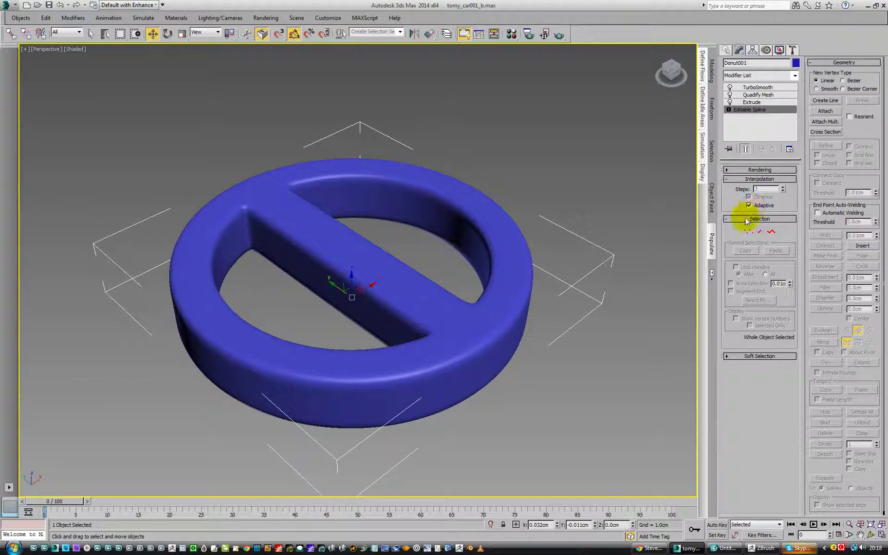
# Step: Set TurboSmooth iterations to 1 with edged faces shown, viewing the sign from above
pyautogui.click(758, 87)
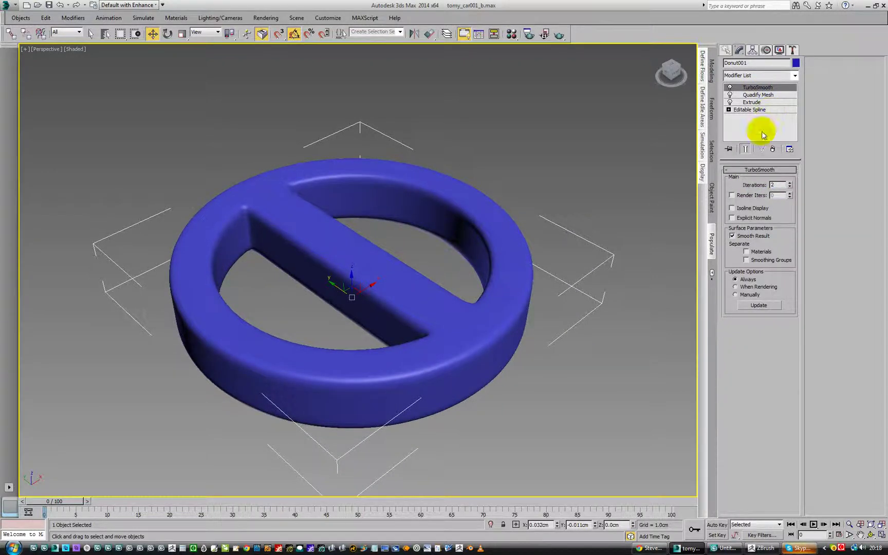
pyautogui.press('F4')
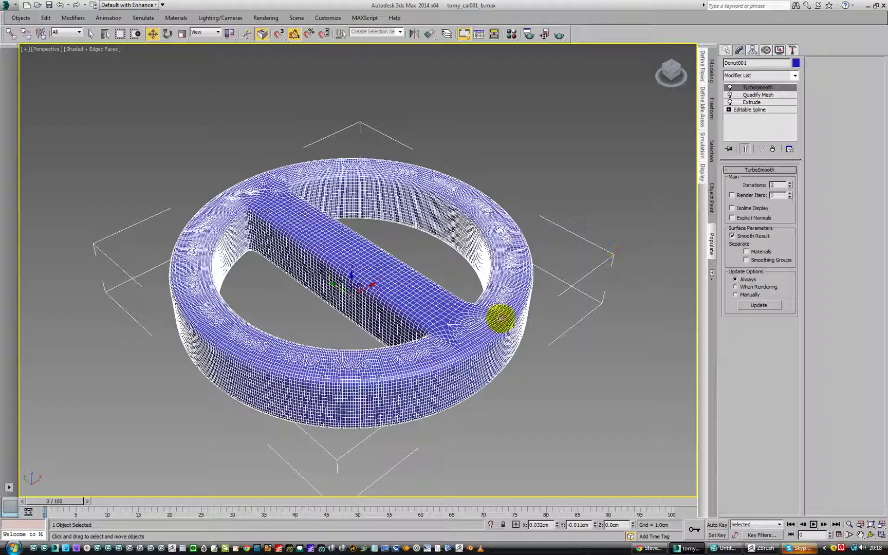
pyautogui.scroll(5, 420, 318)
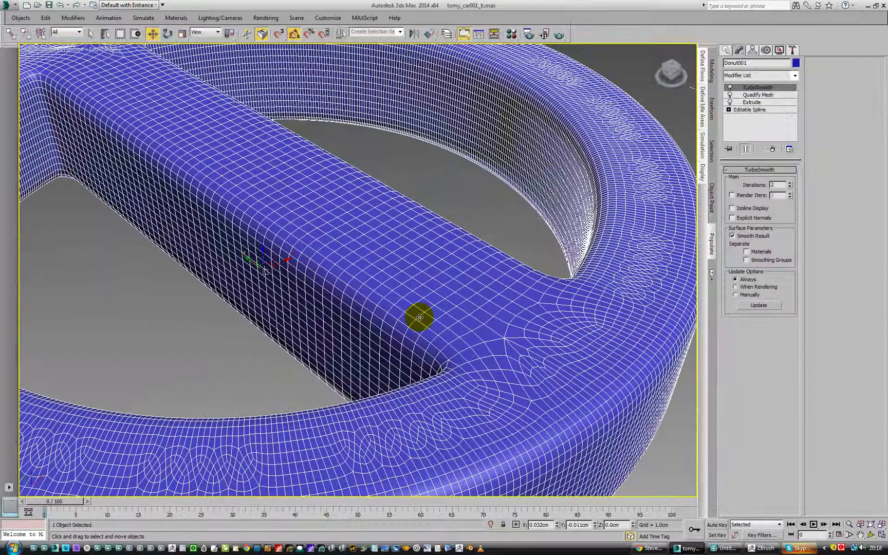
pyautogui.scroll(-5, 420, 313)
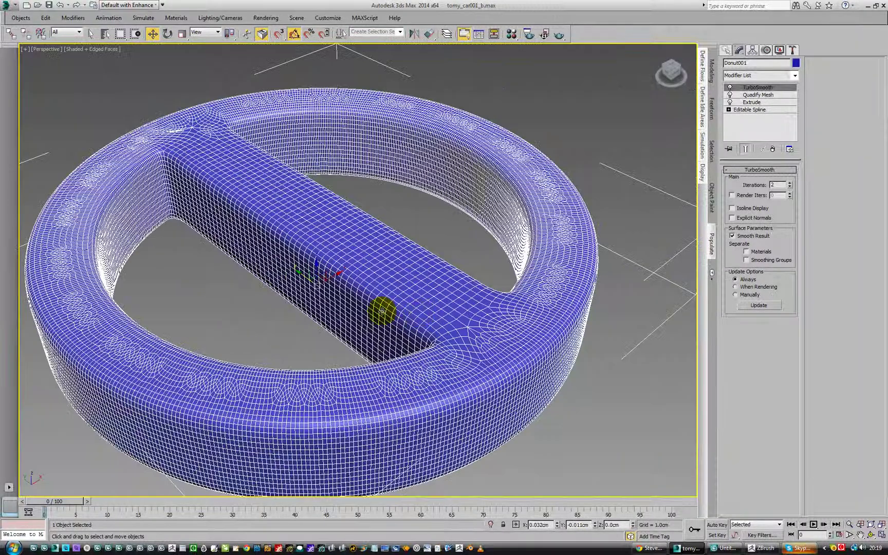
pyautogui.moveTo(428, 291); pyautogui.dragTo(432, 278, button='middle')
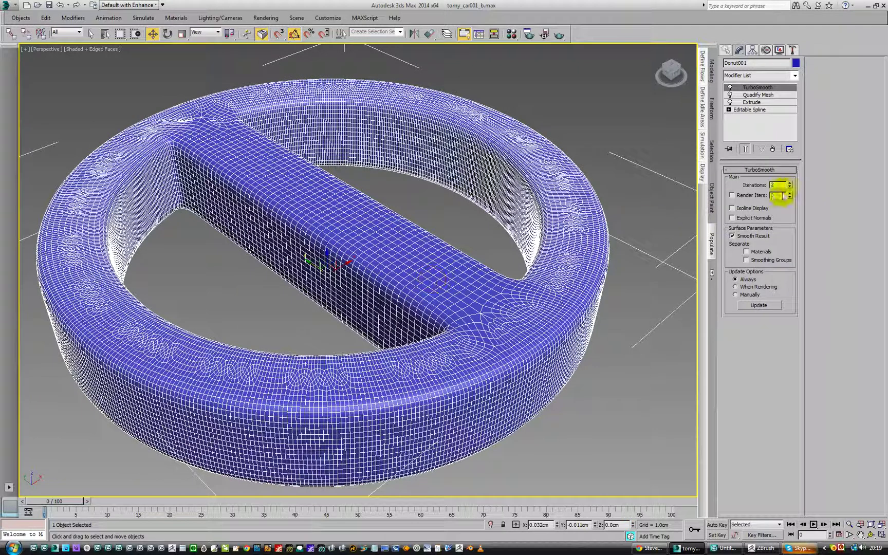
pyautogui.click(790, 188)
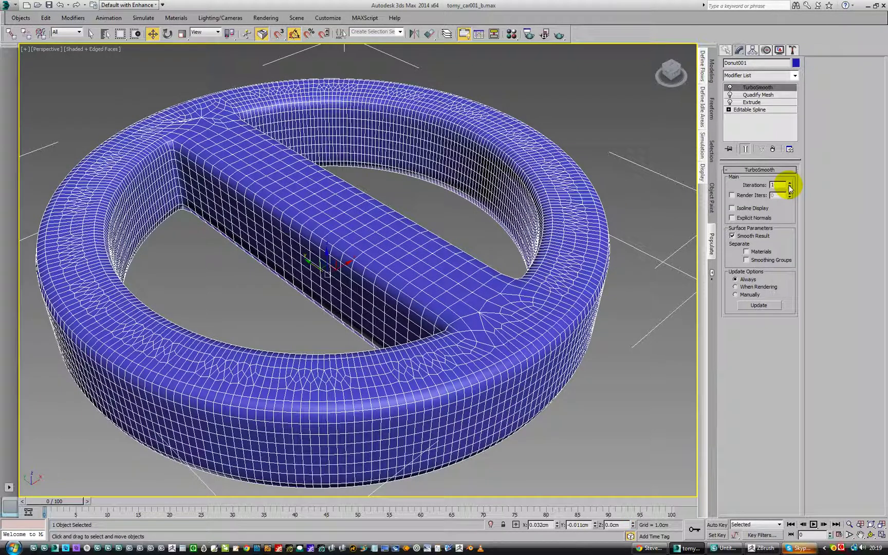
pyautogui.scroll(-5, 595, 231)
pyautogui.keyDown('alt'); pyautogui.moveTo(581, 232); pyautogui.dragTo(428, 294, button='middle'); pyautogui.keyUp('alt')
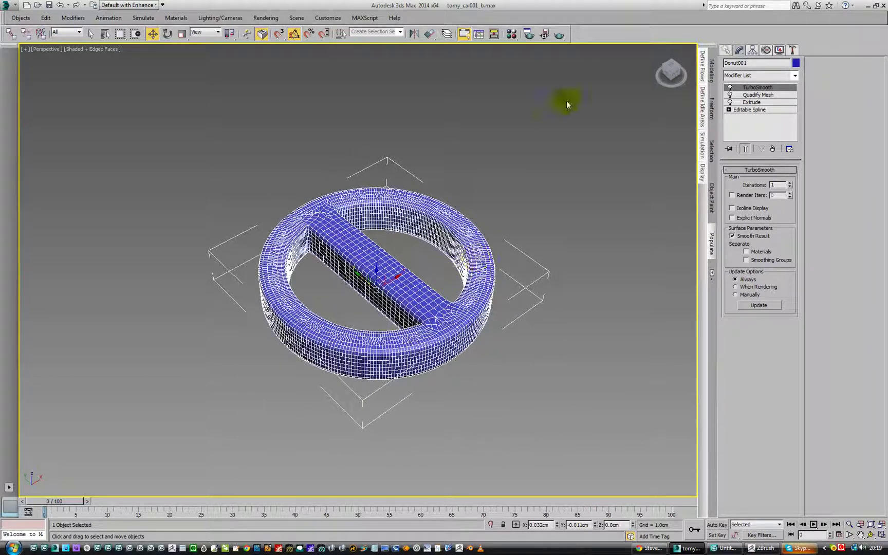
# Step: Render the perspective view of the blue sign from Render Setup, then close the frame window
pyautogui.click(529, 34)
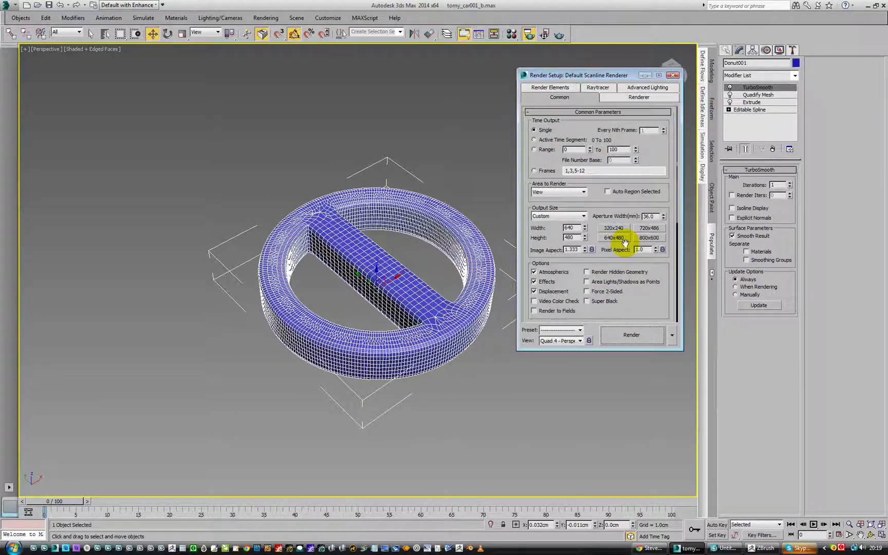
pyautogui.click(624, 333)
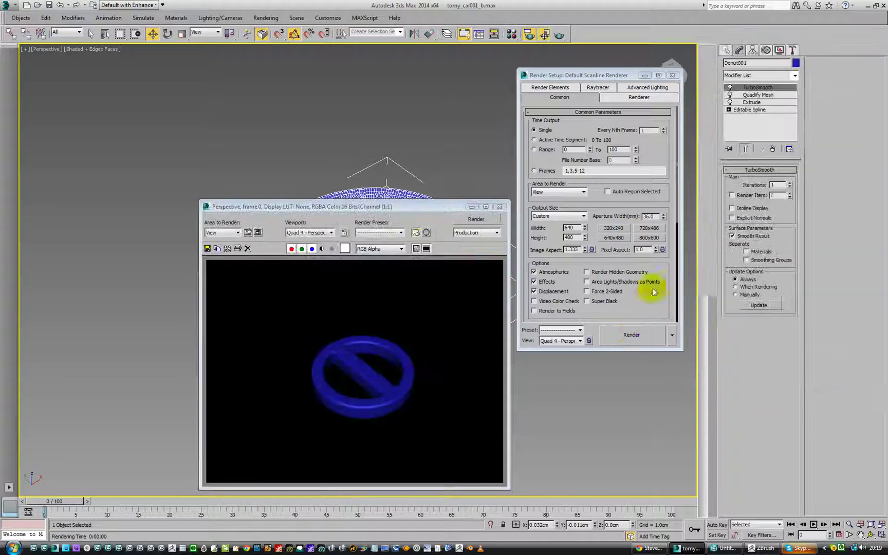
pyautogui.moveTo(430, 208); pyautogui.dragTo(400, 201)
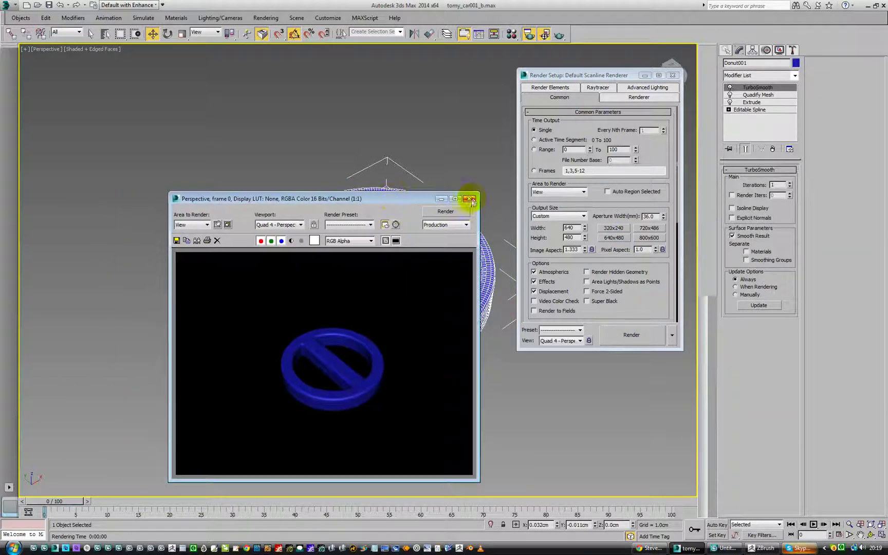
pyautogui.click(469, 198)
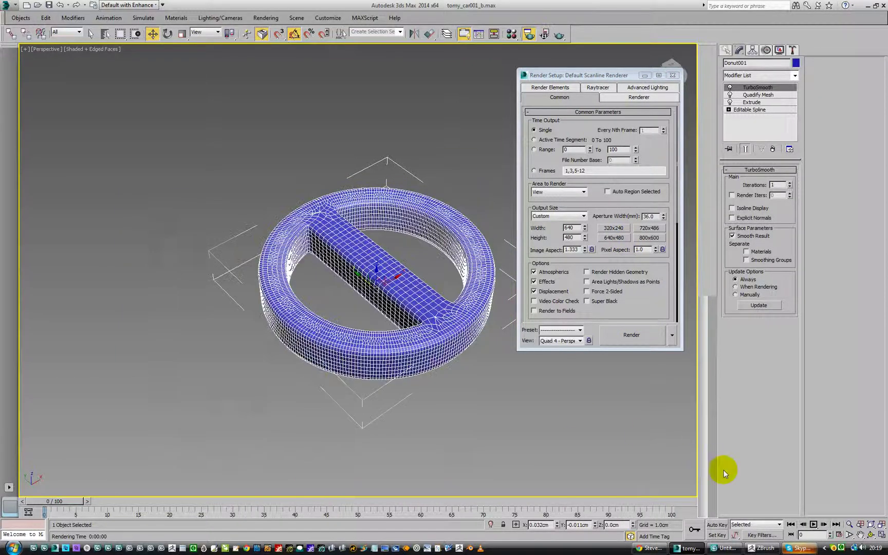
# Step: Zoom in closer on the sign and render it again
pyautogui.click(849, 525)
pyautogui.moveTo(414, 259); pyautogui.dragTo(410, 230)
pyautogui.click(635, 344)
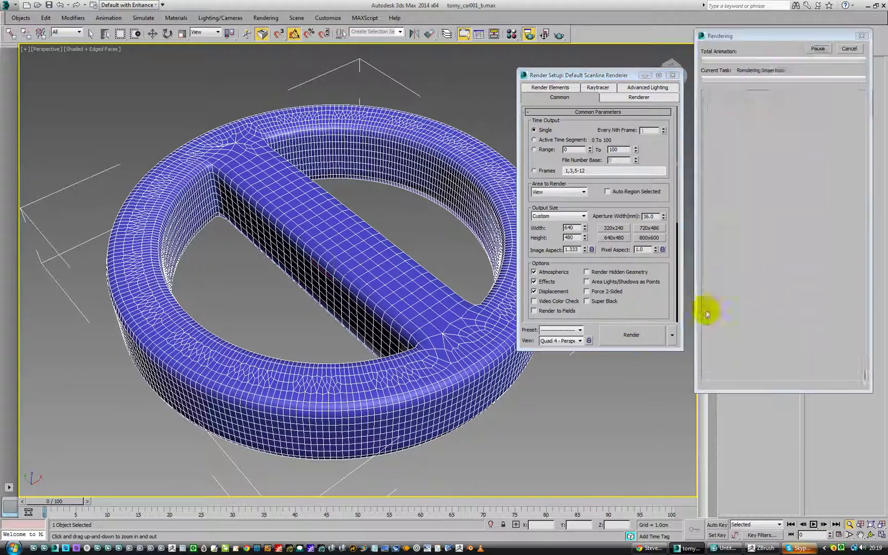
pyautogui.moveTo(346, 202); pyautogui.dragTo(354, 122)
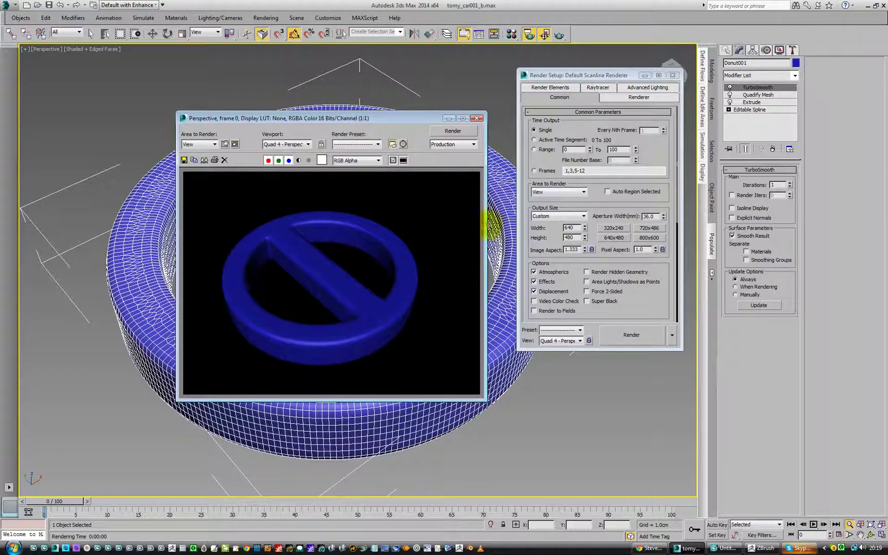
# Step: Raise TurboSmooth iterations to 2, re-render, and minimize the render and settings windows
pyautogui.click(790, 183)
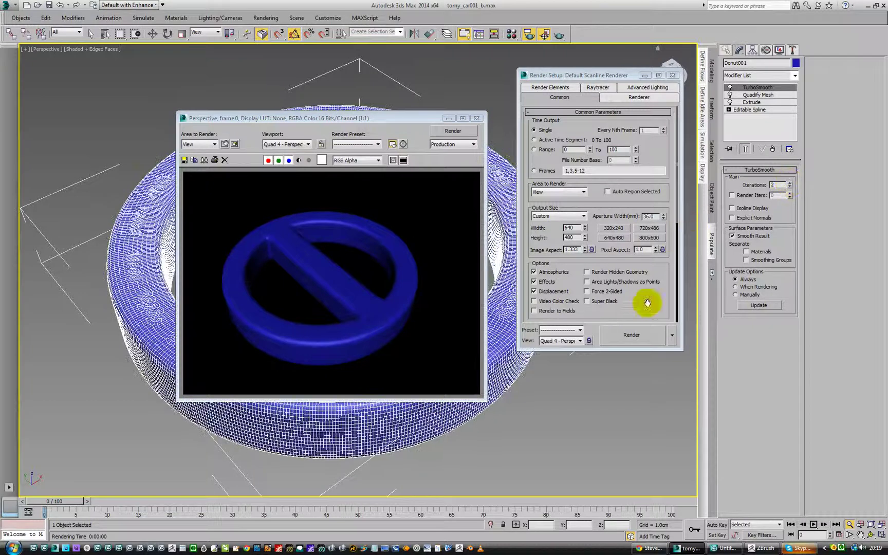
pyautogui.click(620, 343)
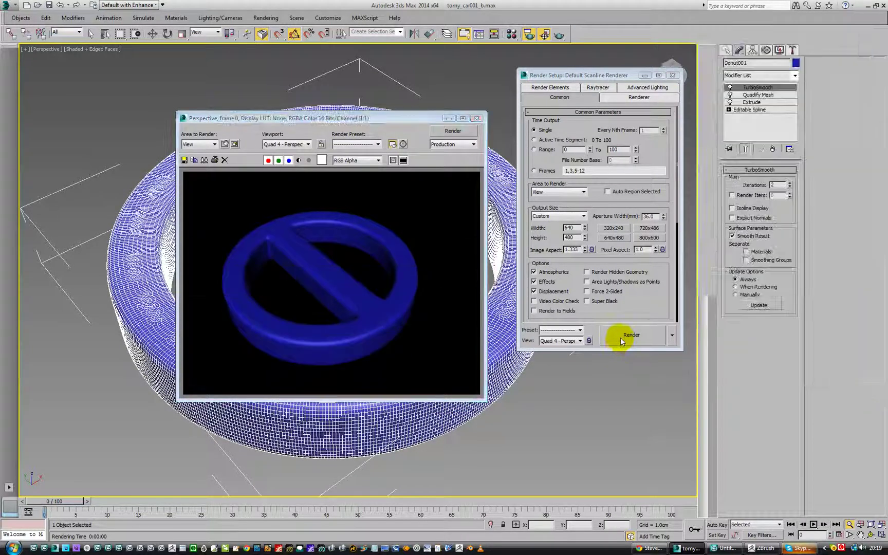
pyautogui.click(445, 120)
pyautogui.click(447, 119)
pyautogui.click(645, 76)
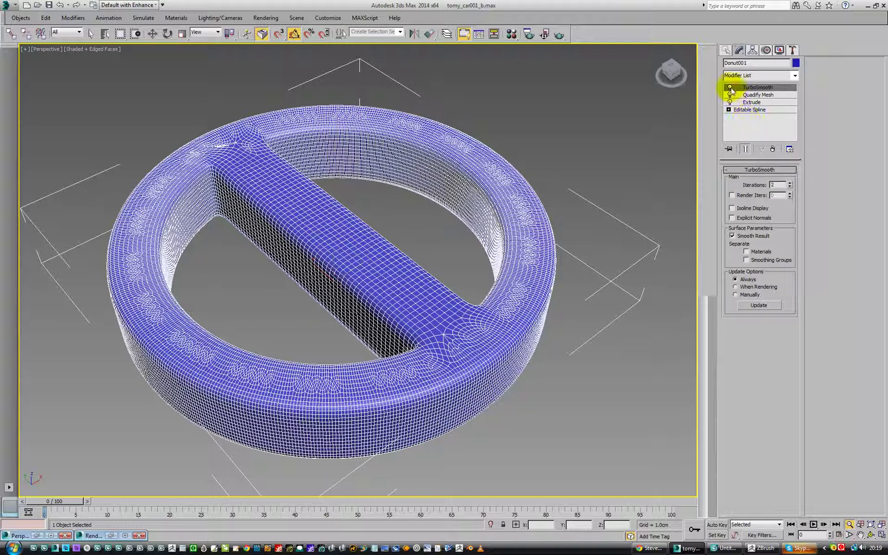
# Step: Disable TurboSmooth to reveal the sign's coarse, unsmoothed quad mesh
pyautogui.click(730, 88)
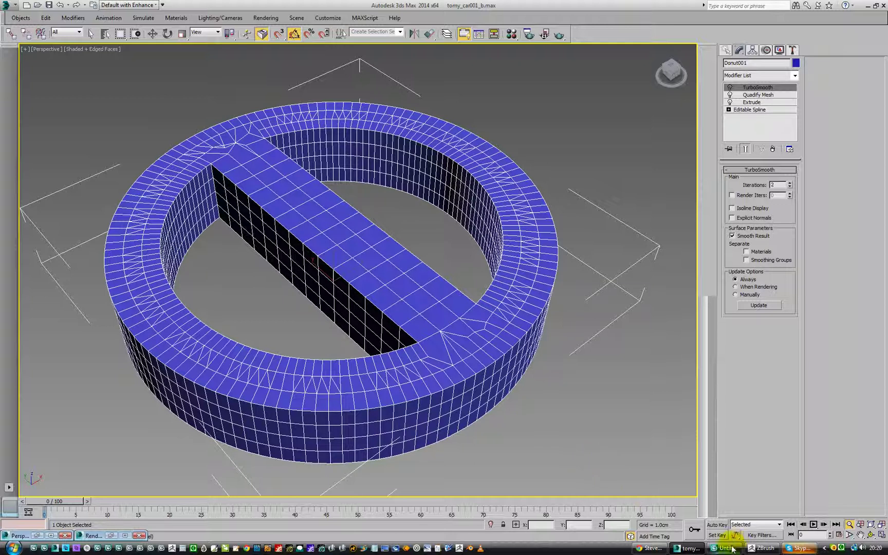
pyautogui.click(840, 547)
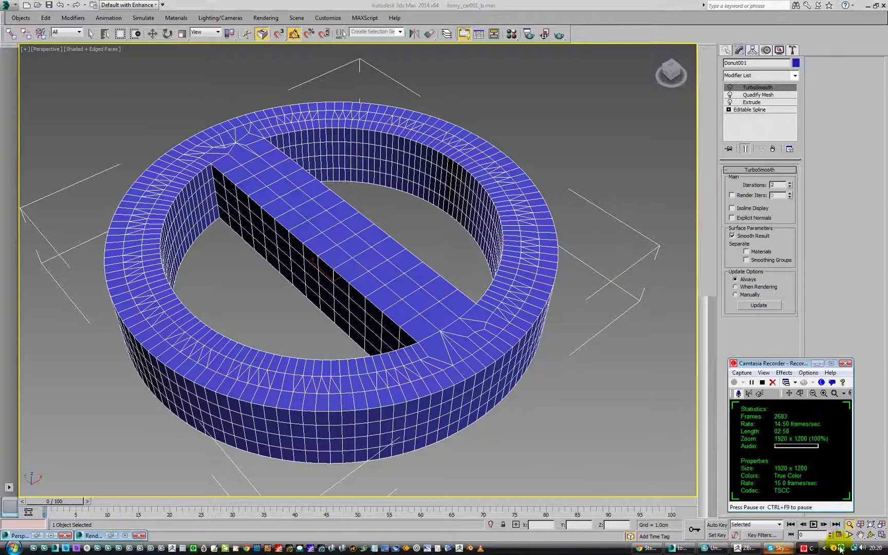